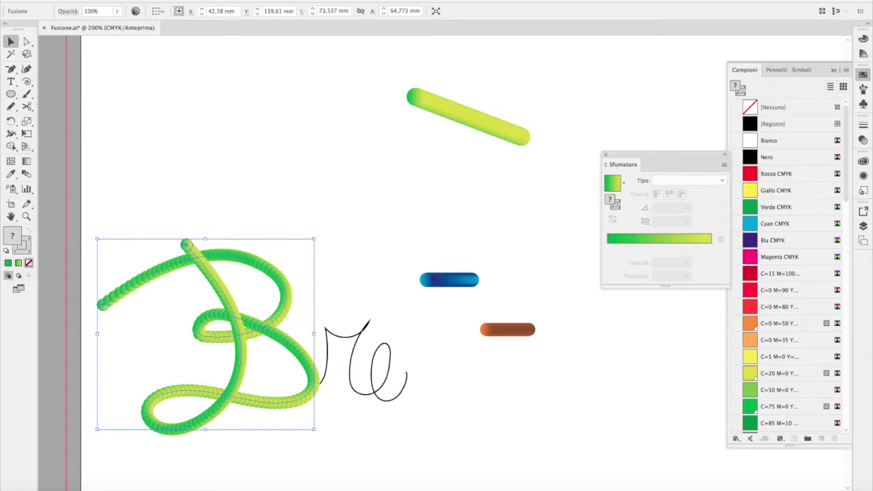
Step: Zoom in until the green blended B stroke fills the view
{"action": "left_click", "coordinate": [163, 0]}
{"action": "mouse_move", "coordinate": [164, 230]}
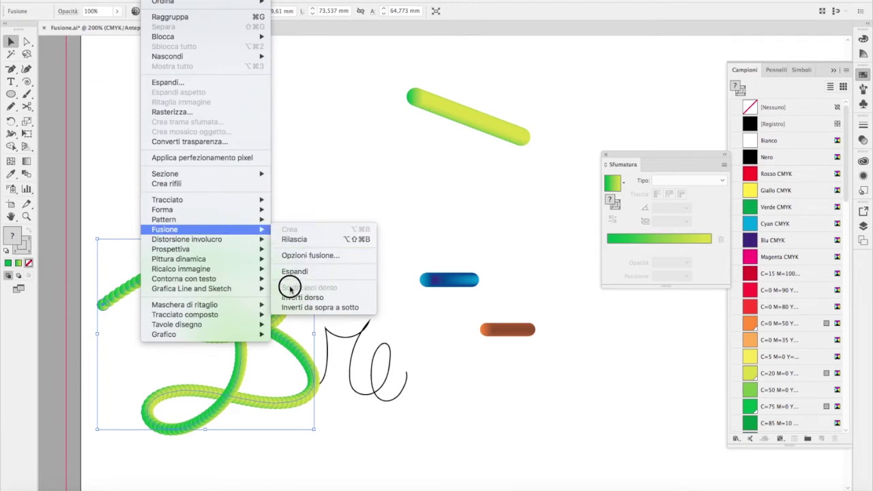
{"action": "left_click", "coordinate": [319, 256]}
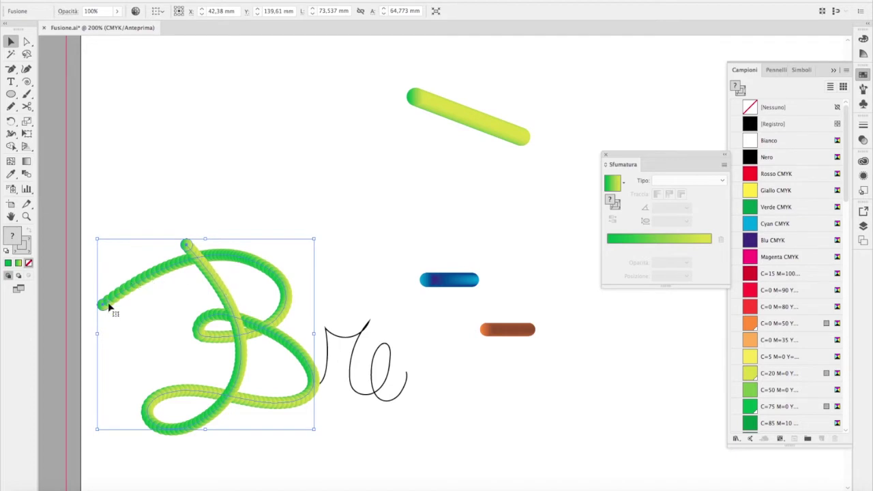
{"action": "left_click", "coordinate": [26, 216]}
{"action": "left_click_drag", "start_coordinate": [129, 210], "coordinate": [341, 433]}
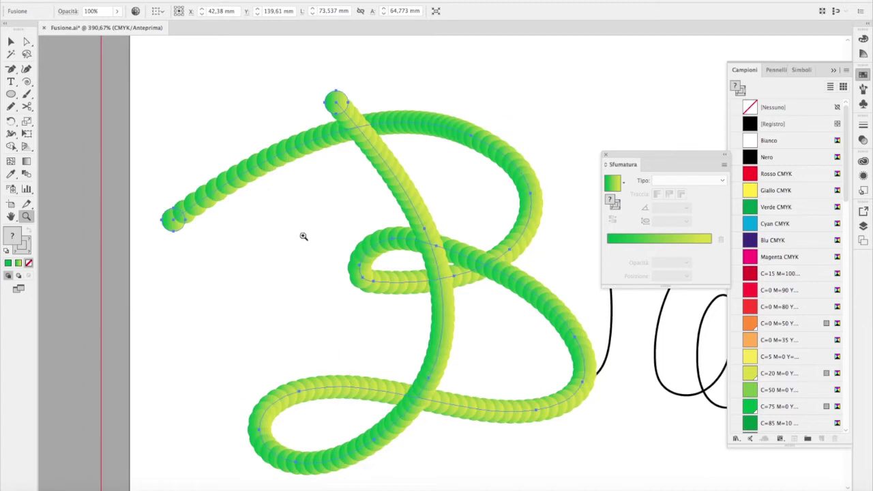
Step: Open Opzioni fusione for the green B, showing Passaggi specificati at 200
{"action": "left_click", "coordinate": [164, 0]}
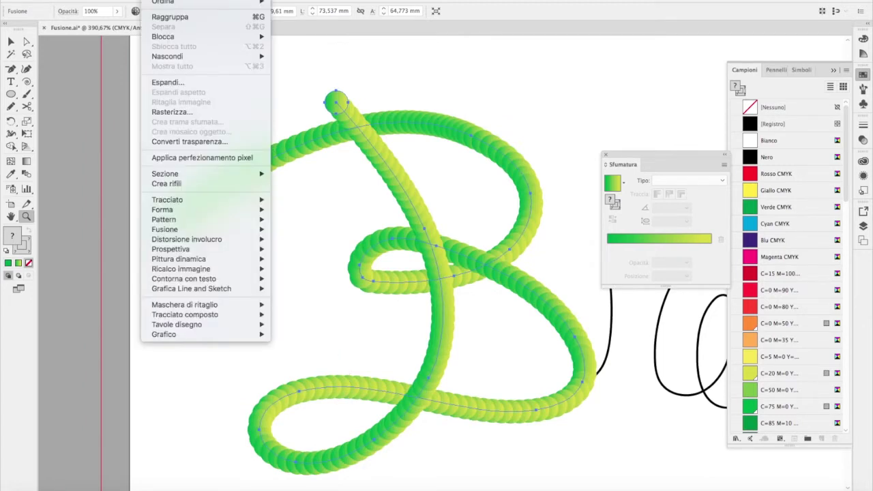
{"action": "key", "text": "Escape"}
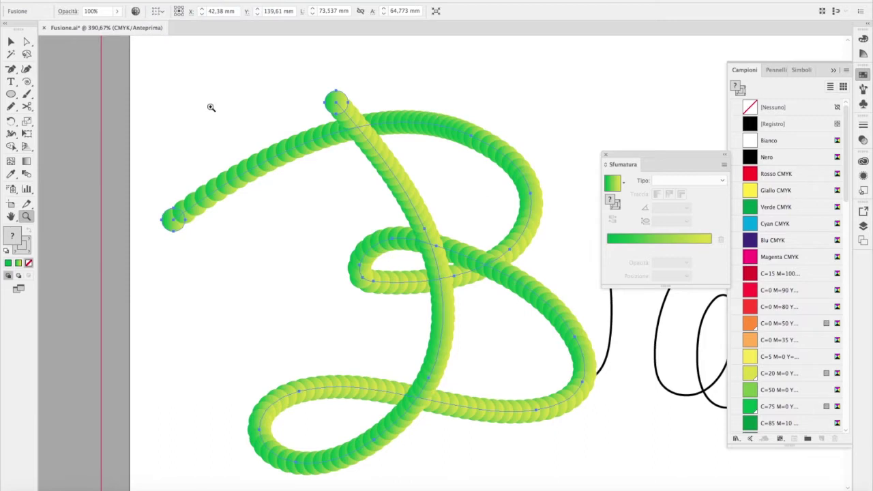
{"action": "left_click", "coordinate": [164, 0]}
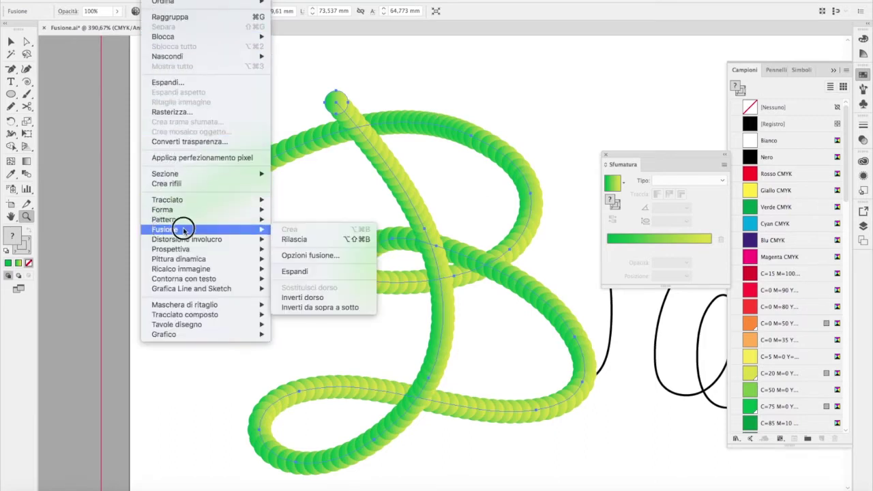
{"action": "left_click", "coordinate": [312, 255]}
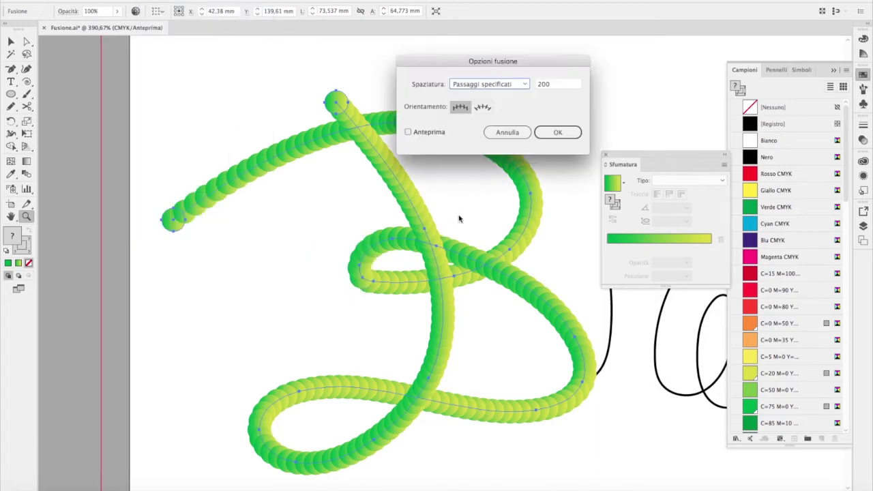
Step: Turn on Anteprima and try 500, 100 and then 1000 blend steps
{"action": "double_click", "coordinate": [546, 83]}
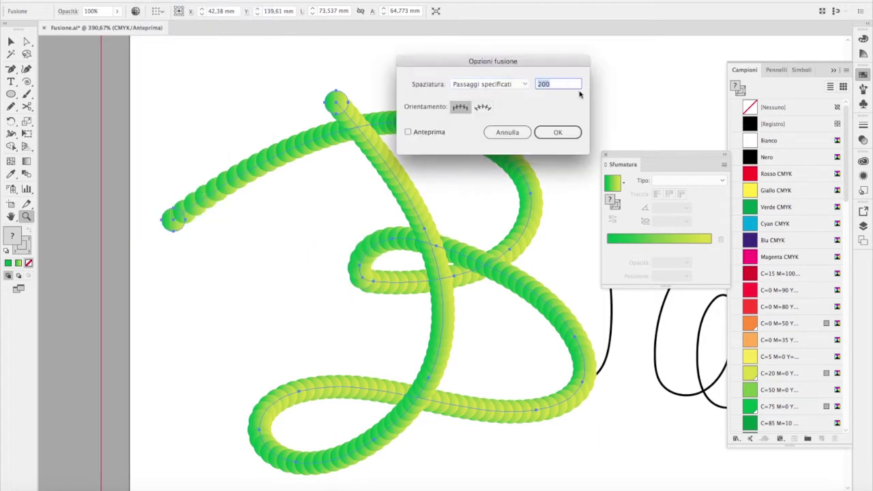
{"action": "type", "text": "50"}
{"action": "left_click", "coordinate": [408, 132]}
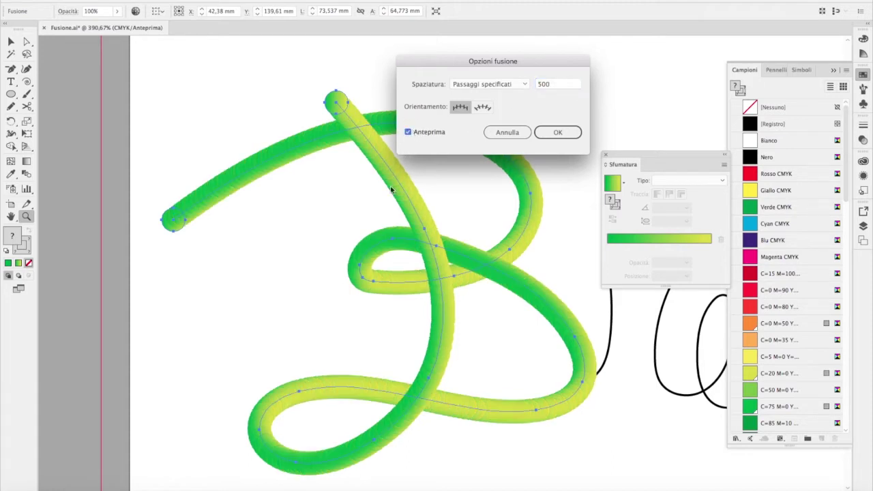
{"action": "left_click", "coordinate": [563, 82]}
{"action": "type", "text": "100"}
{"action": "key", "text": "Tab"}
{"action": "left_click", "coordinate": [547, 85]}
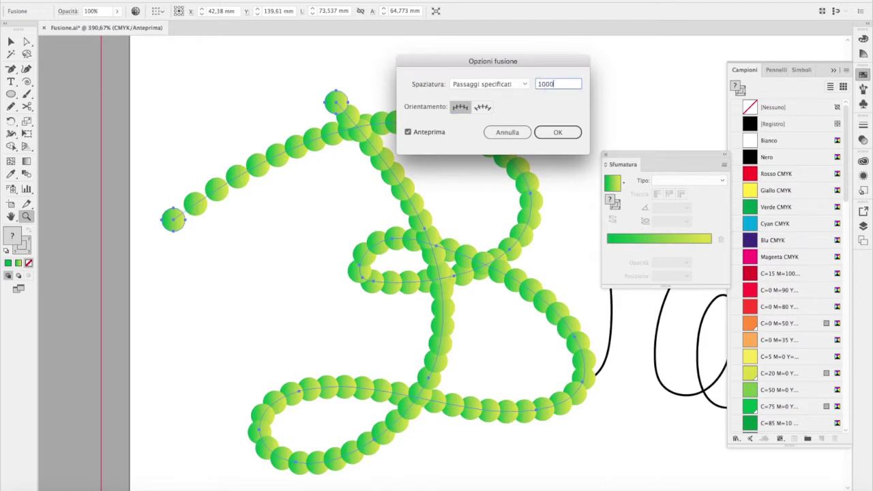
{"action": "key", "text": "Tab"}
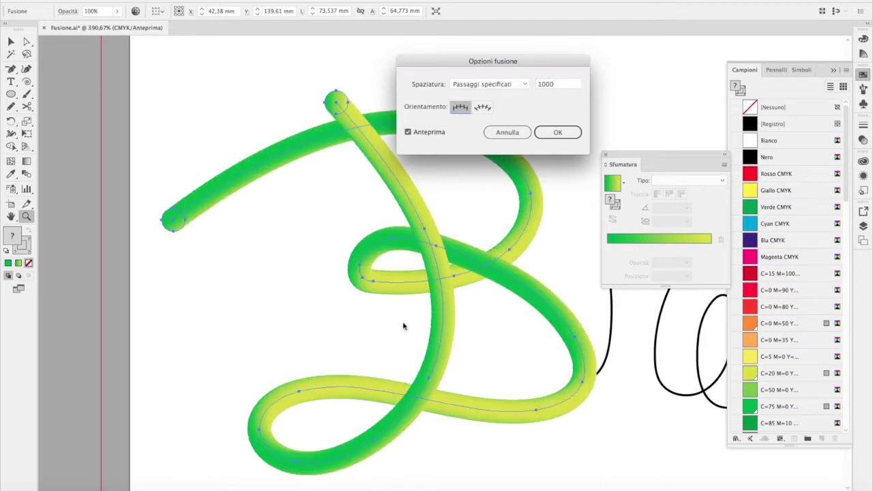
Step: Compare 100 against 1000 steps again, then confirm the B blend at 1000 steps
{"action": "left_click_drag", "start_coordinate": [525, 63], "coordinate": [504, 49]}
{"action": "double_click", "coordinate": [547, 71]}
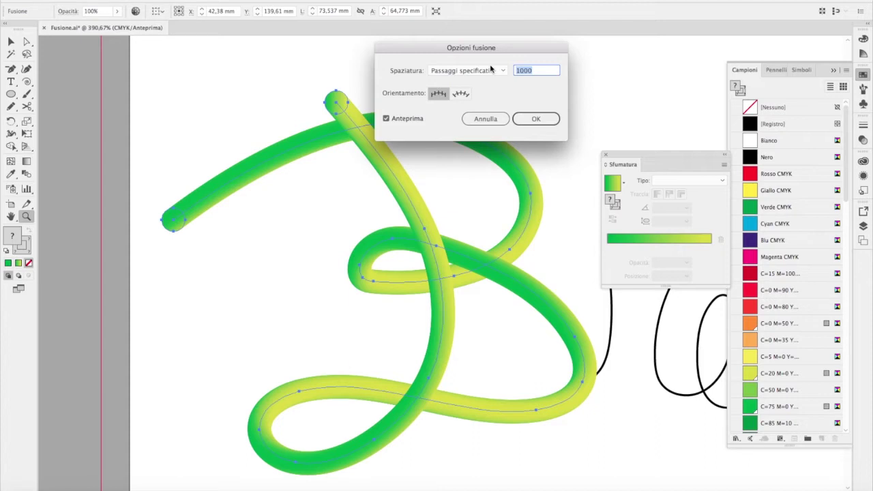
{"action": "type", "text": "1"}
{"action": "key", "text": "Tab"}
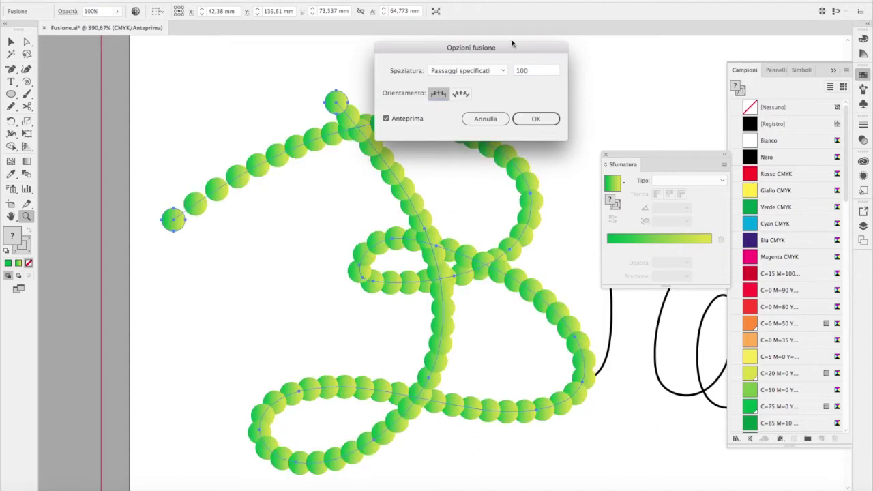
{"action": "left_click_drag", "start_coordinate": [508, 42], "coordinate": [525, 39]}
{"action": "left_click_drag", "start_coordinate": [559, 66], "coordinate": [528, 66]}
{"action": "type", "text": "1"}
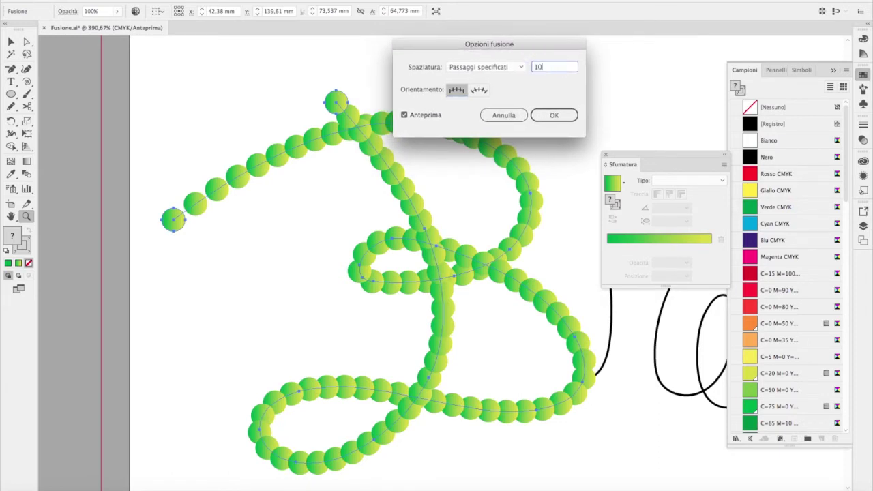
{"action": "key", "text": "Tab"}
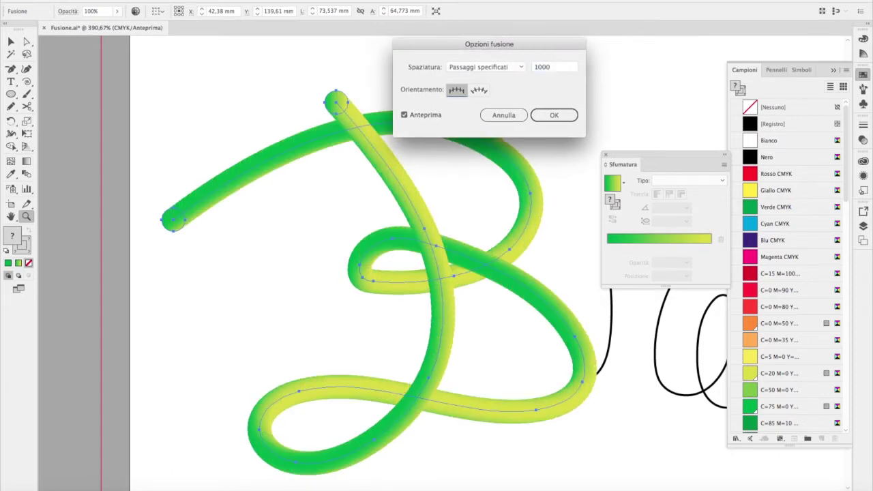
{"action": "left_click", "coordinate": [553, 116]}
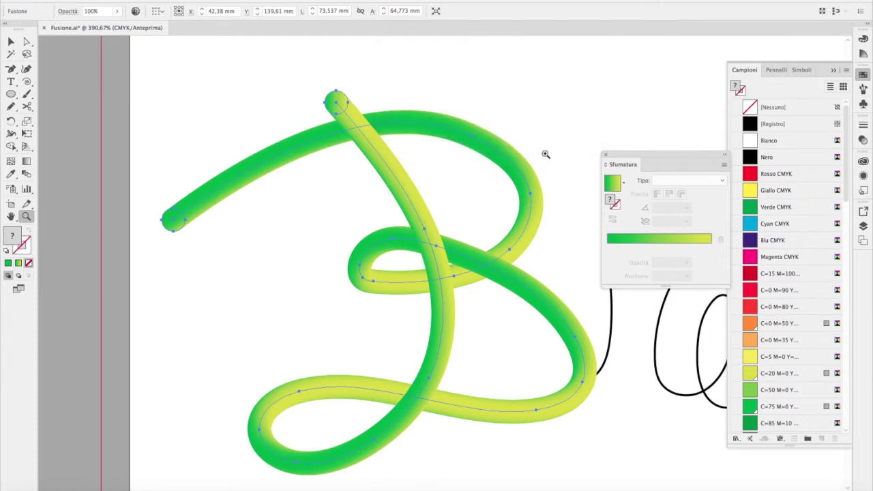
Step: Zoom back out from the B and scroll over to the thin 're' path
{"action": "left_click", "coordinate": [487, 220], "text": "alt"}
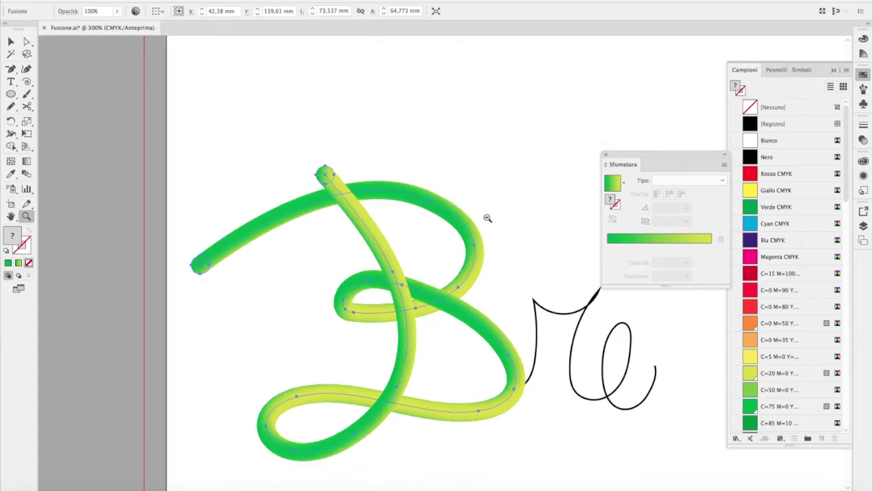
{"action": "left_click", "coordinate": [397, 202], "text": "alt"}
{"action": "left_click", "coordinate": [11, 43]}
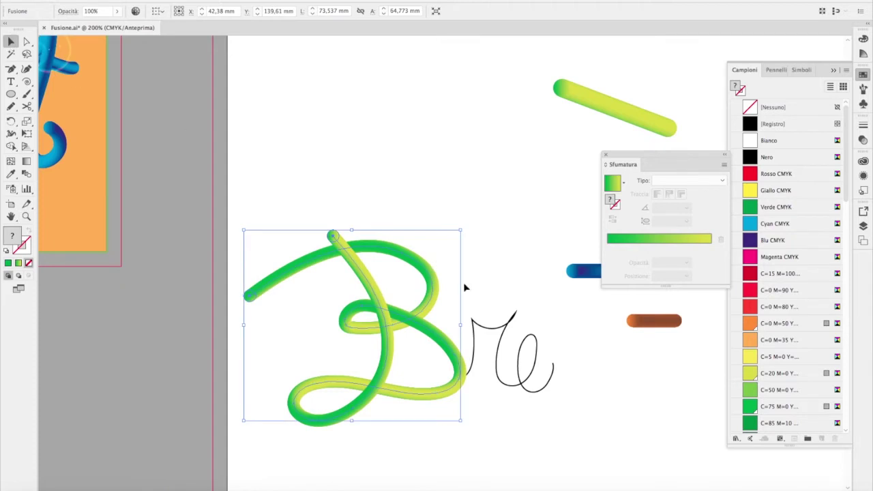
{"action": "left_click", "coordinate": [497, 254]}
{"action": "scroll", "coordinate": [491, 257], "scroll_direction": "down", "scroll_amount": 3}
{"action": "scroll", "coordinate": [489, 258], "scroll_direction": "right", "scroll_amount": 4}
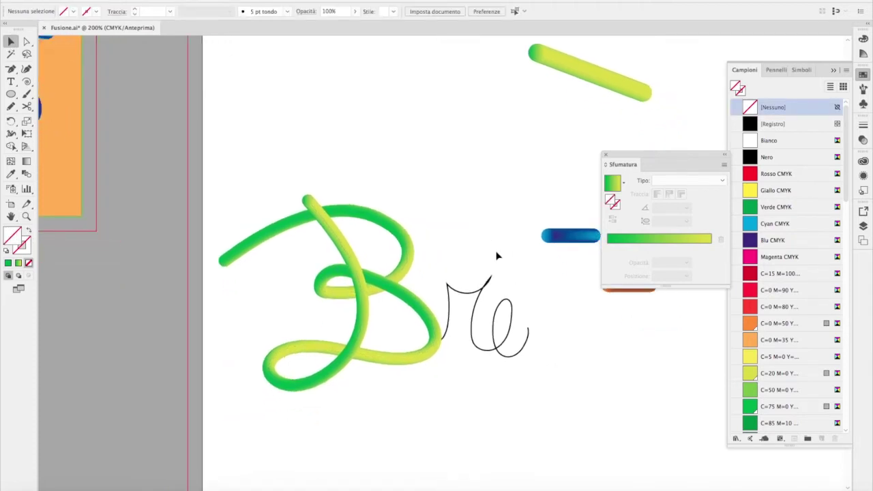
{"action": "left_click_drag", "start_coordinate": [401, 257], "coordinate": [451, 280]}
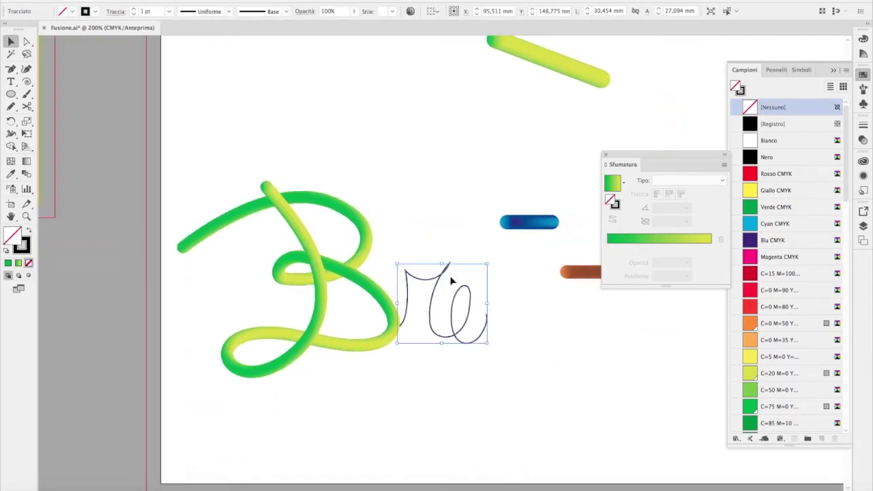
{"action": "left_click", "coordinate": [557, 236]}
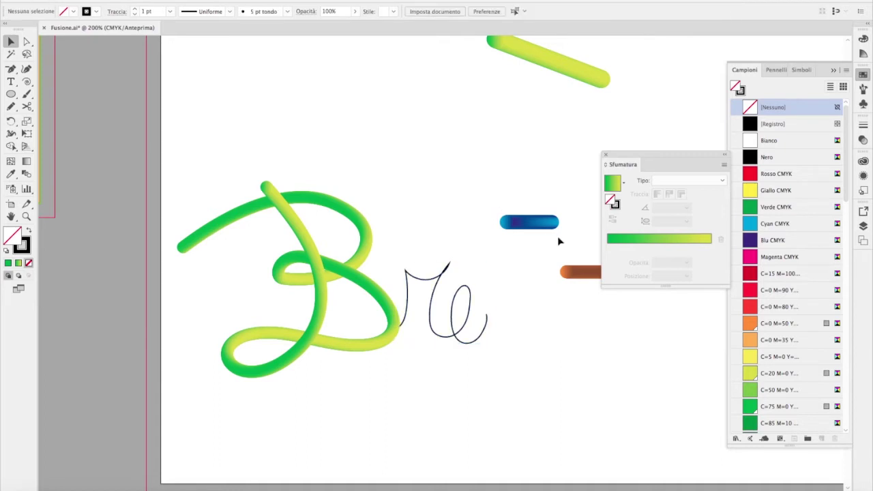
Step: Move and slightly shrink the blue capsule, then Alt-drag a copy just above it
{"action": "left_click_drag", "start_coordinate": [557, 217], "coordinate": [471, 226]}
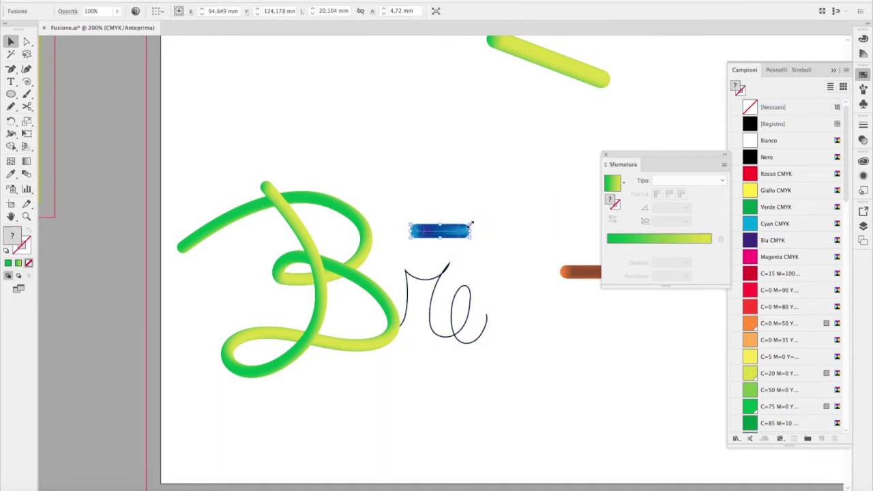
{"action": "left_click_drag", "start_coordinate": [472, 223], "coordinate": [454, 234]}
{"action": "left_click_drag", "start_coordinate": [455, 235], "coordinate": [462, 195]}
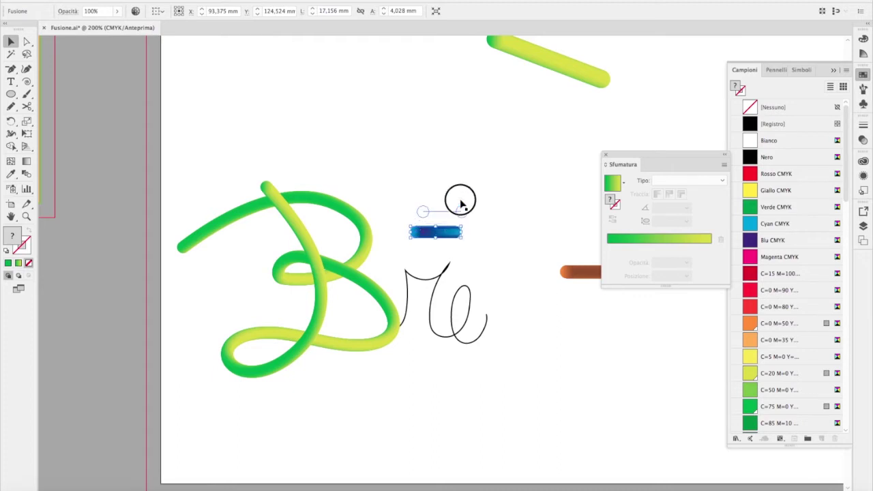
{"action": "mouse_move", "coordinate": [442, 232]}
{"action": "left_mouse_down"}
{"action": "mouse_move", "coordinate": [442, 219]}
{"action": "mouse_move", "coordinate": [452, 248]}
{"action": "left_mouse_up"}
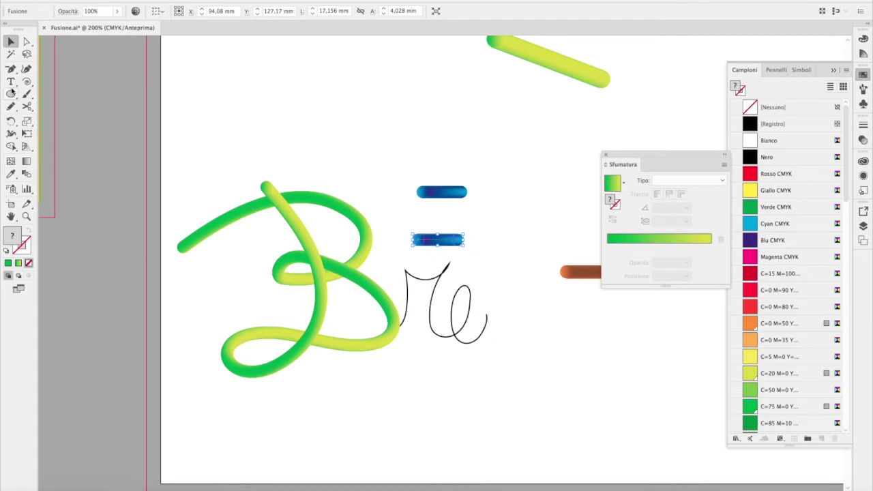
{"action": "left_click", "coordinate": [26, 94]}
Step: Paint a looped stroke below 'Bre' and use Replace Spine so the lower blue capsule blend follows it
{"action": "mouse_move", "coordinate": [361, 366]}
{"action": "left_mouse_down"}
{"action": "mouse_move", "coordinate": [306, 415]}
{"action": "mouse_move", "coordinate": [405, 380]}
{"action": "mouse_move", "coordinate": [405, 470]}
{"action": "mouse_move", "coordinate": [450, 378]}
{"action": "mouse_move", "coordinate": [510, 446]}
{"action": "mouse_move", "coordinate": [510, 394]}
{"action": "mouse_move", "coordinate": [644, 373]}
{"action": "left_mouse_up"}
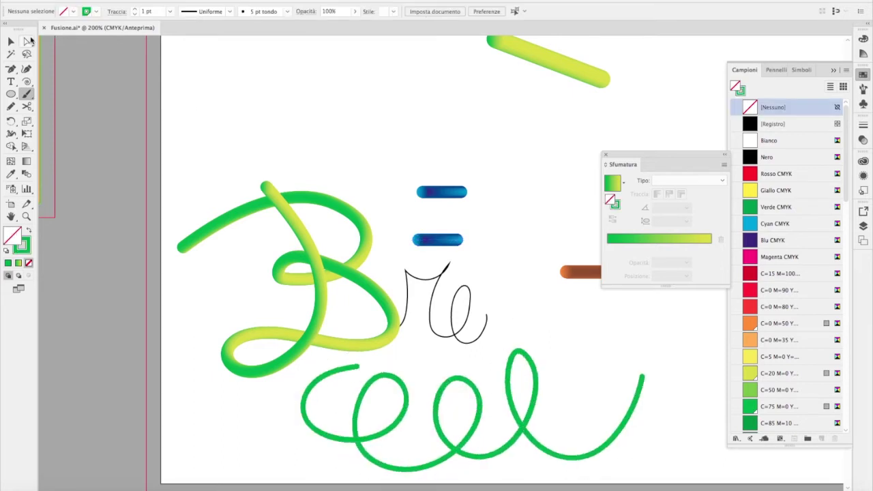
{"action": "left_click", "coordinate": [11, 43]}
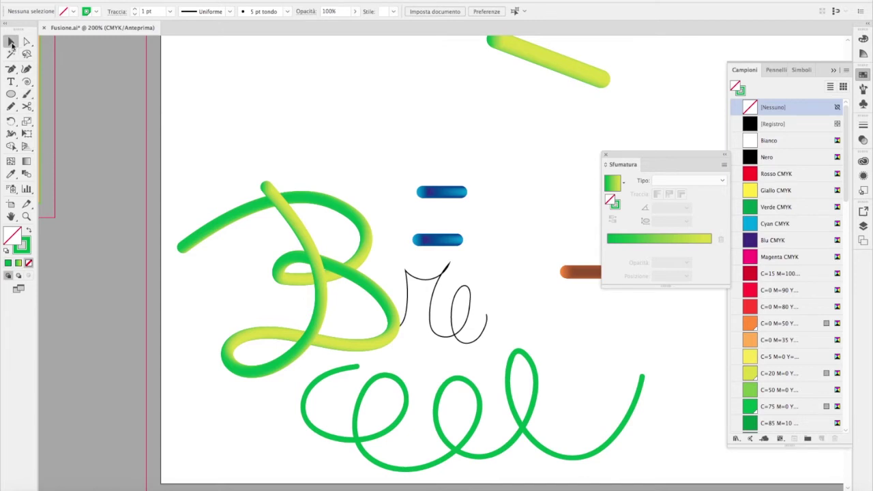
{"action": "left_click", "coordinate": [401, 411]}
{"action": "left_click", "coordinate": [433, 240], "text": "shift"}
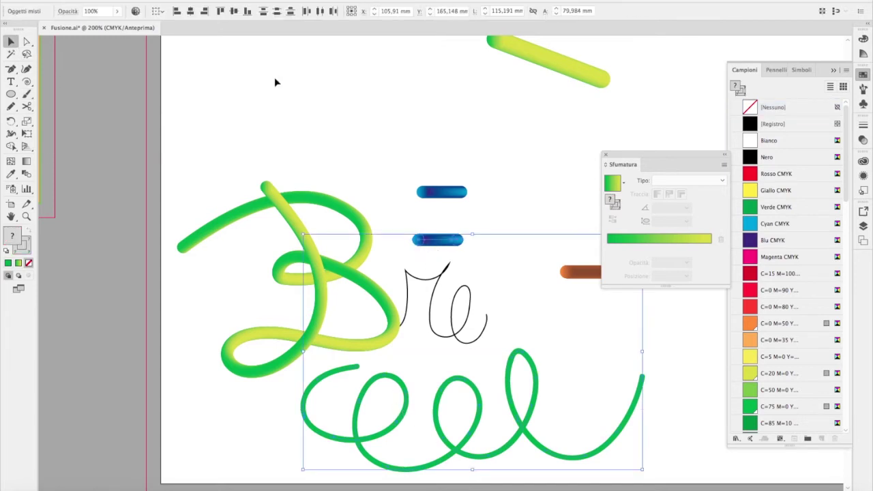
{"action": "left_click", "coordinate": [157, 1]}
{"action": "mouse_move", "coordinate": [164, 229]}
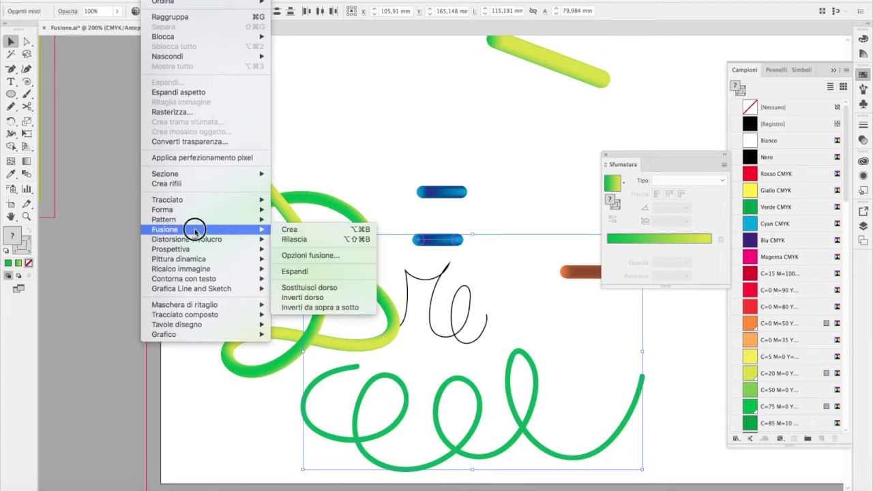
{"action": "left_click", "coordinate": [309, 288]}
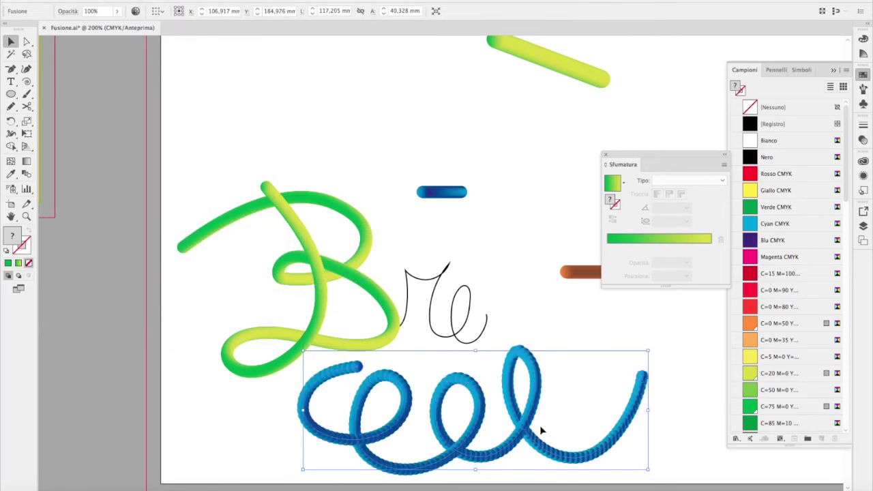
Step: Change the blue looped blend from 204 to 800 specified steps with Preview on, then deselect
{"action": "left_click", "coordinate": [164, 1]}
{"action": "mouse_move", "coordinate": [164, 229]}
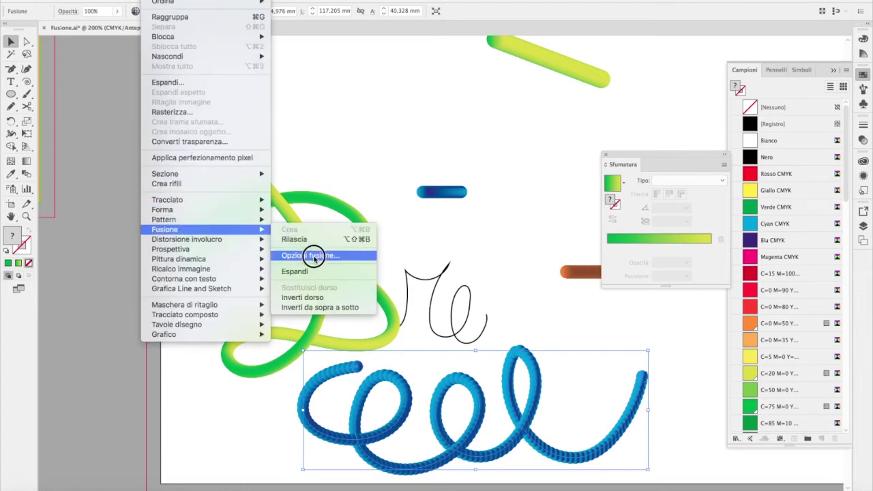
{"action": "left_click", "coordinate": [314, 257]}
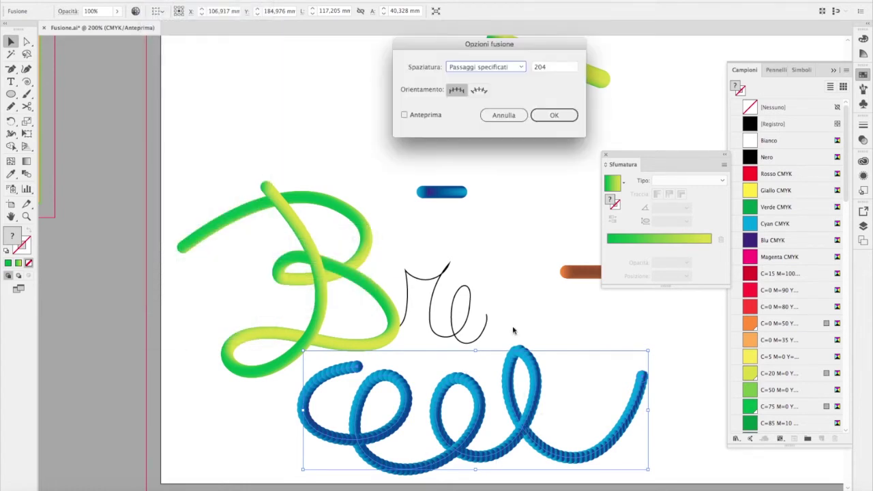
{"action": "left_click", "coordinate": [557, 68]}
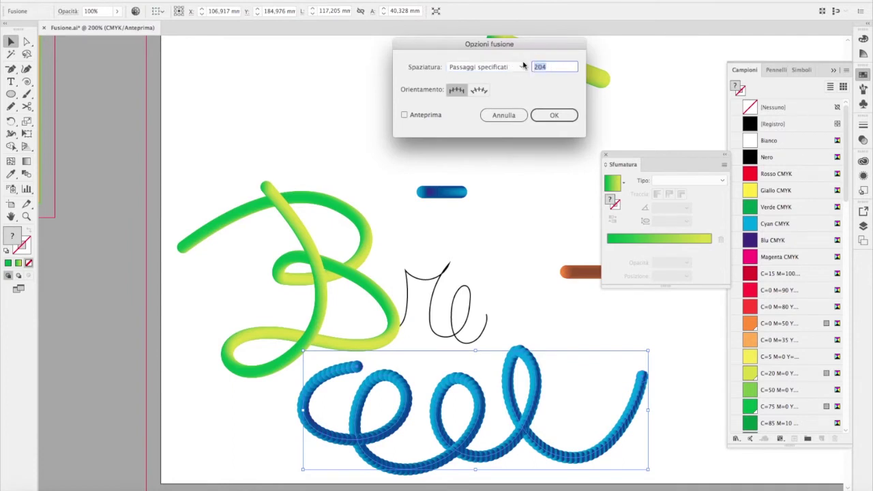
{"action": "type", "text": "800"}
{"action": "left_click", "coordinate": [421, 116]}
{"action": "left_click", "coordinate": [422, 115]}
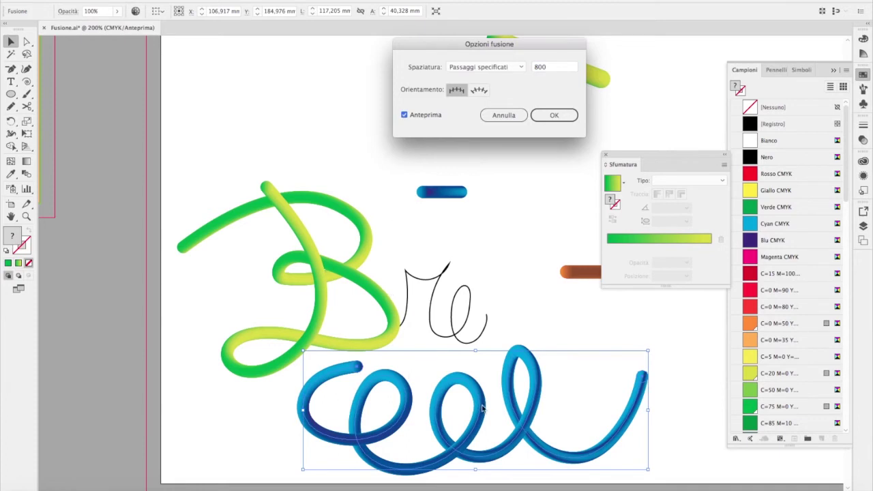
{"action": "left_click", "coordinate": [554, 115]}
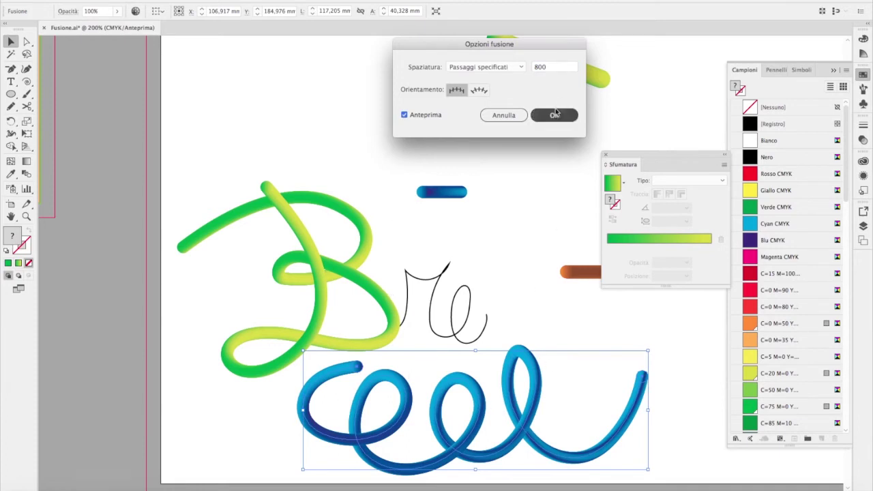
{"action": "left_click", "coordinate": [529, 320]}
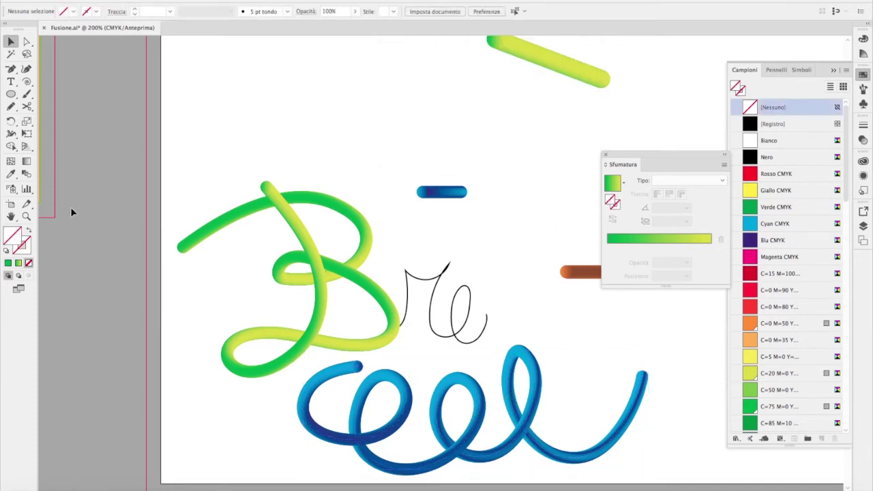
{"action": "key", "text": "ctrl+y"}
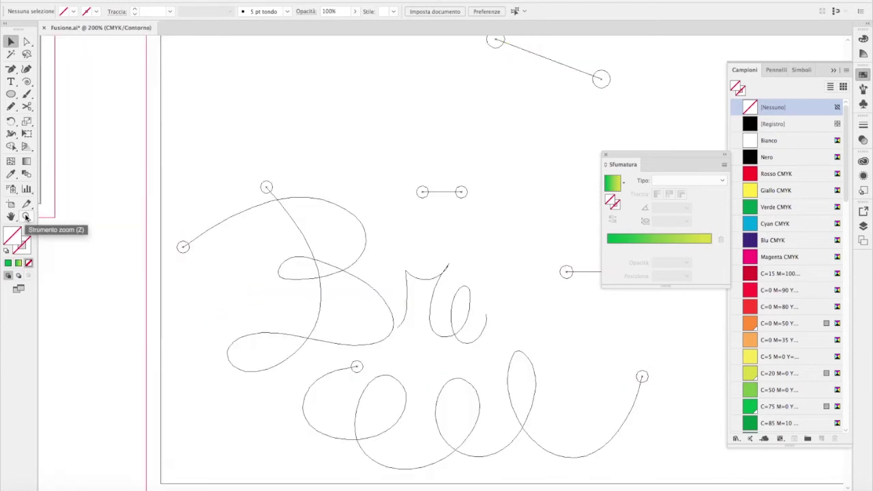
{"action": "left_click", "coordinate": [26, 42]}
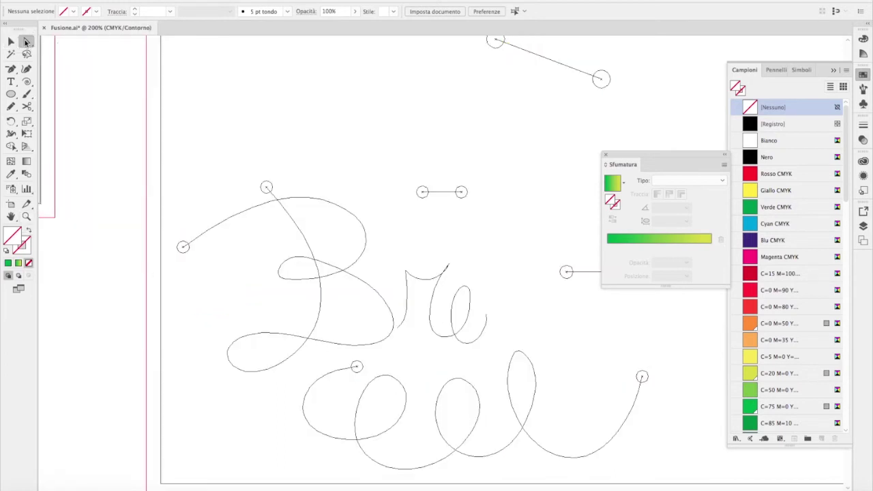
{"action": "left_click", "coordinate": [518, 352]}
{"action": "key", "text": "ctrl+y"}
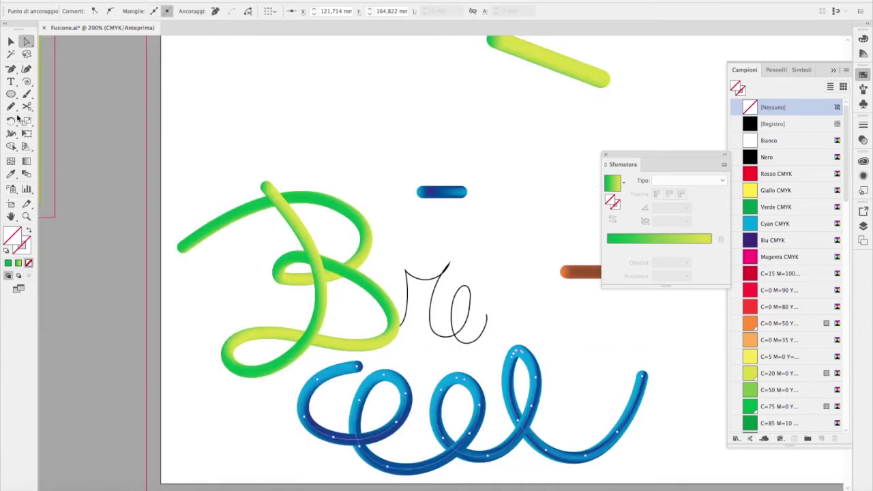
{"action": "left_click_drag", "start_coordinate": [10, 107], "coordinate": [59, 120]}
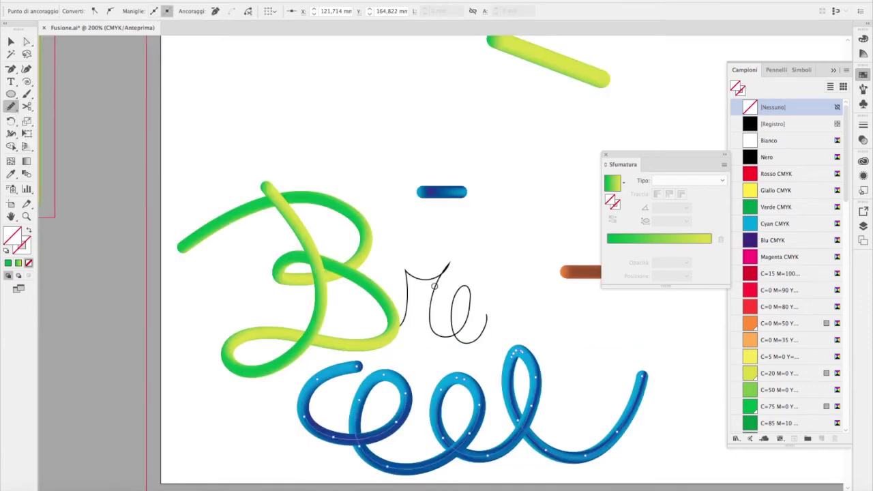
{"action": "left_click", "coordinate": [516, 357]}
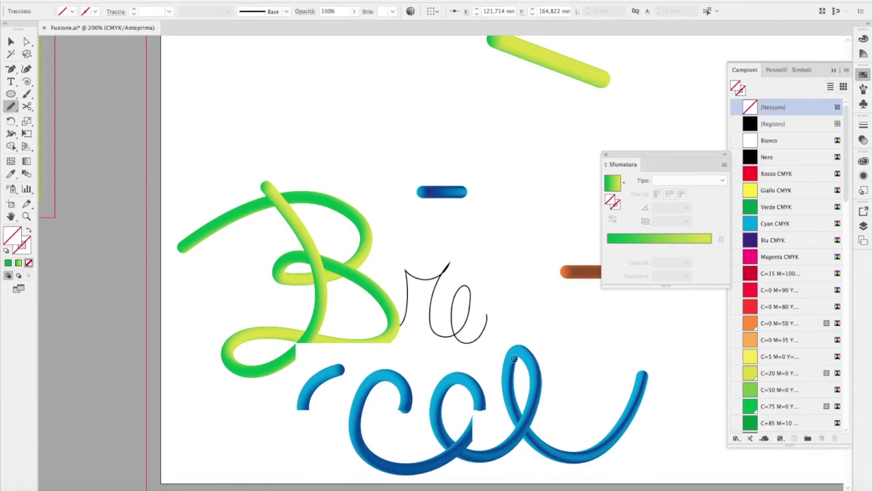
{"action": "key", "text": "ctrl+z"}
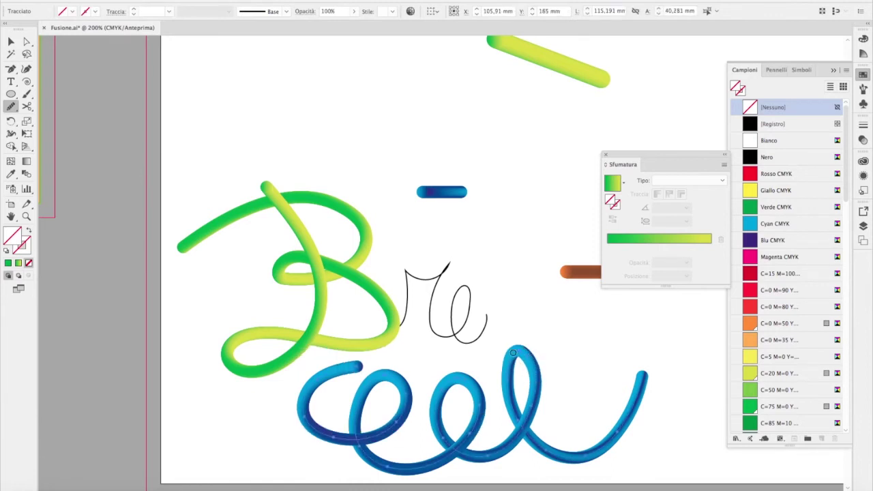
{"action": "left_click_drag", "start_coordinate": [539, 360], "coordinate": [543, 394]}
{"action": "key", "text": "ctrl+z"}
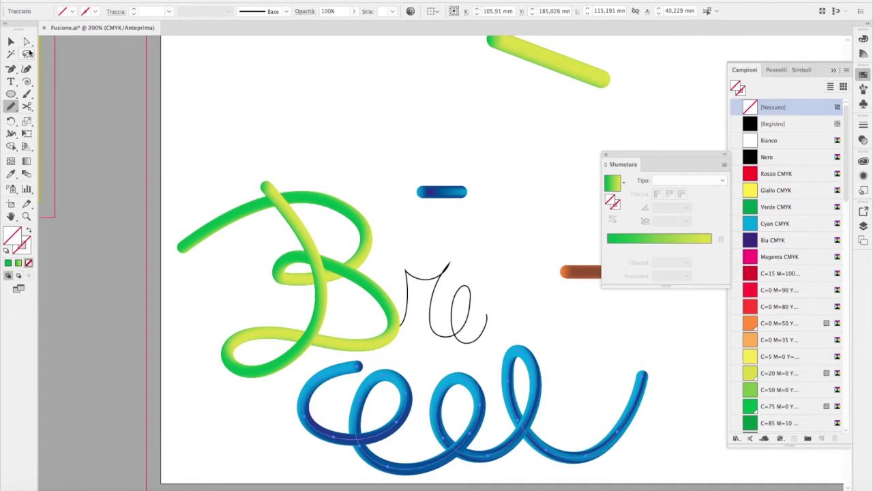
{"action": "left_click", "coordinate": [27, 42]}
{"action": "left_click", "coordinate": [393, 367]}
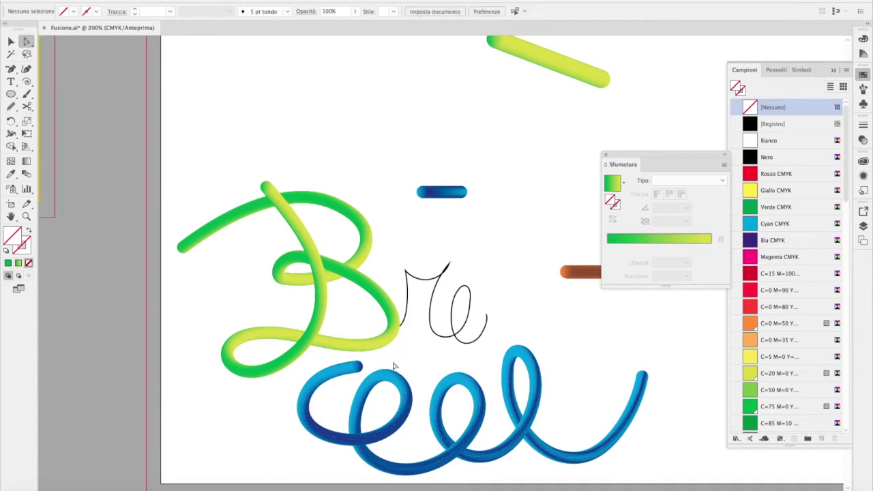
Step: Raise the blue script's starting point and reshape its end into another loop
{"action": "key", "text": "ctrl+y"}
{"action": "left_click", "coordinate": [357, 369]}
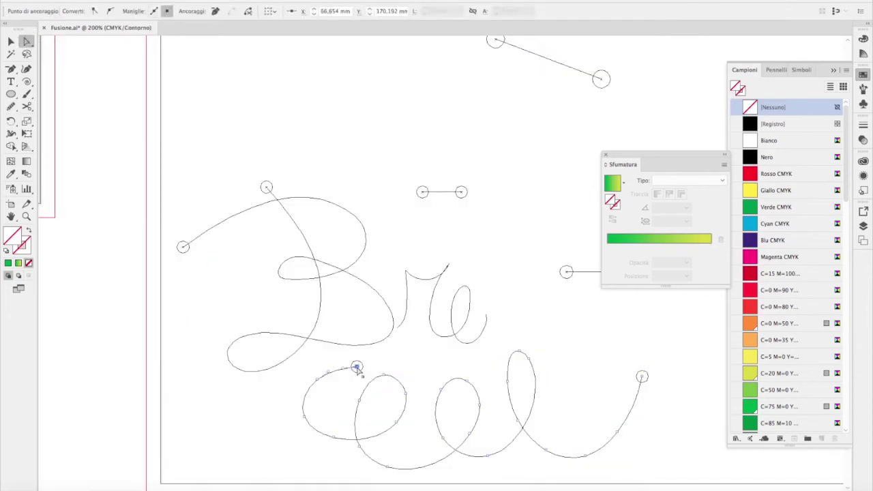
{"action": "key", "text": "ctrl+y"}
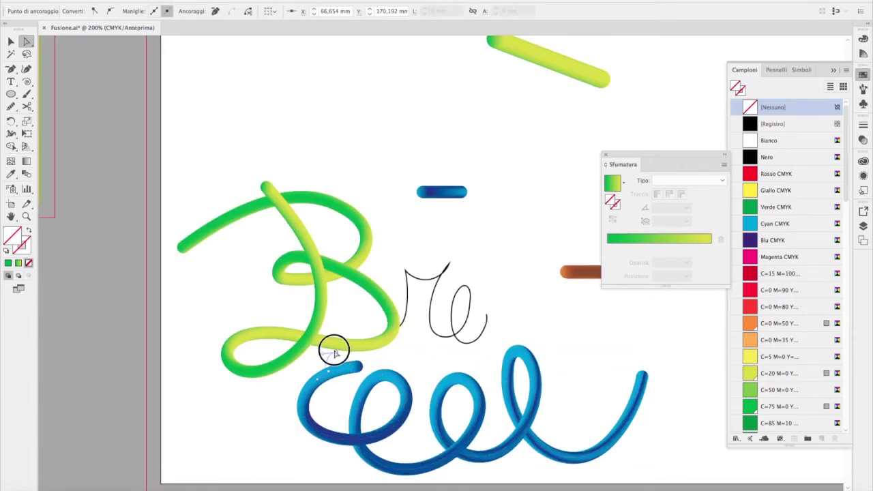
{"action": "mouse_move", "coordinate": [321, 373]}
{"action": "left_mouse_down"}
{"action": "mouse_move", "coordinate": [329, 324]}
{"action": "mouse_move", "coordinate": [403, 357]}
{"action": "mouse_move", "coordinate": [329, 366]}
{"action": "mouse_move", "coordinate": [326, 382]}
{"action": "left_mouse_up"}
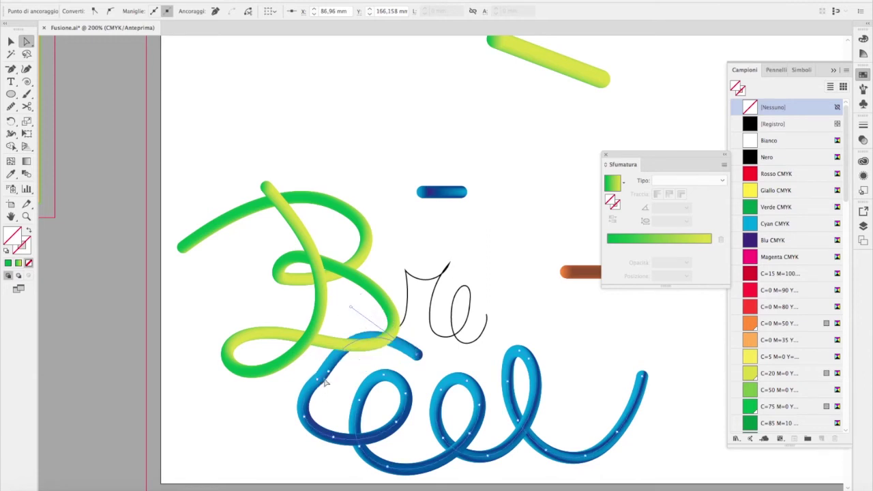
{"action": "mouse_move", "coordinate": [647, 383]}
{"action": "left_mouse_down"}
{"action": "mouse_move", "coordinate": [599, 343]}
{"action": "mouse_move", "coordinate": [595, 366]}
{"action": "mouse_move", "coordinate": [566, 406]}
{"action": "left_mouse_up"}
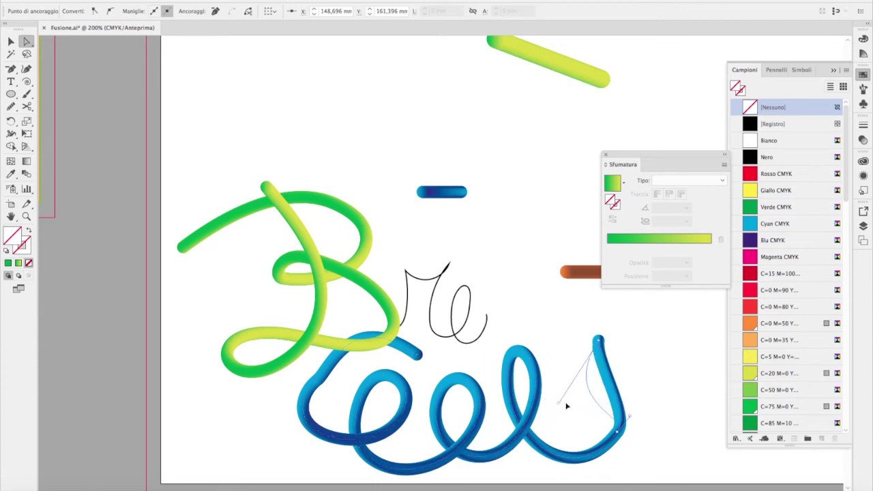
Step: Move the blue looped script right and down, then delete it
{"action": "left_click", "coordinate": [11, 41]}
{"action": "left_click_drag", "start_coordinate": [468, 379], "coordinate": [540, 396]}
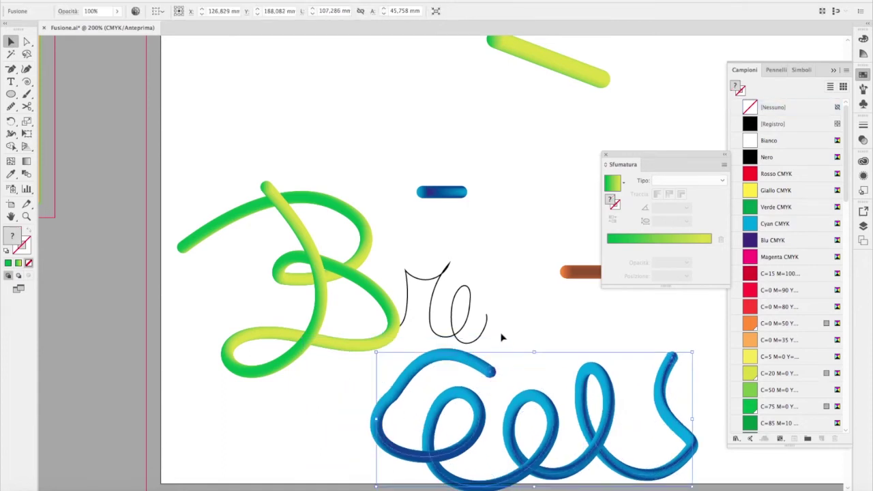
{"action": "key", "text": "Delete"}
Step: Place the blue capsule above 're' and the brown capsule beside it, then select 're' with the brown capsule
{"action": "mouse_move", "coordinate": [447, 375]}
{"action": "left_mouse_down"}
{"action": "mouse_move", "coordinate": [437, 374]}
{"action": "mouse_move", "coordinate": [457, 415]}
{"action": "mouse_move", "coordinate": [446, 417]}
{"action": "mouse_move", "coordinate": [477, 243]}
{"action": "left_mouse_up"}
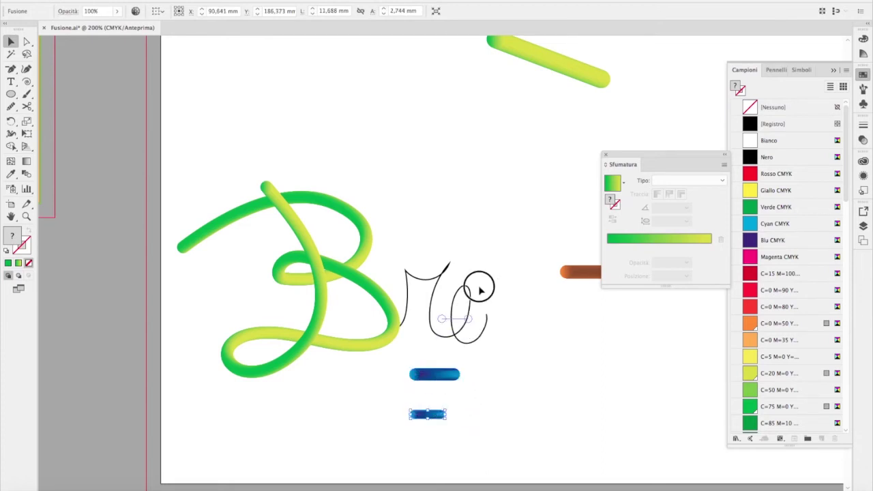
{"action": "mouse_move", "coordinate": [556, 283]}
{"action": "left_mouse_down"}
{"action": "mouse_move", "coordinate": [450, 185]}
{"action": "mouse_move", "coordinate": [513, 305]}
{"action": "left_mouse_up"}
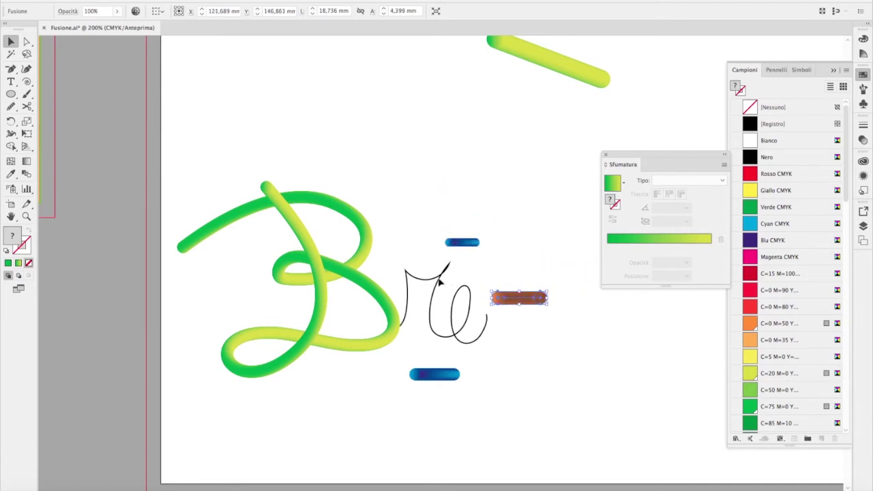
{"action": "left_click", "coordinate": [468, 296], "text": "shift"}
{"action": "left_click", "coordinate": [164, 0]}
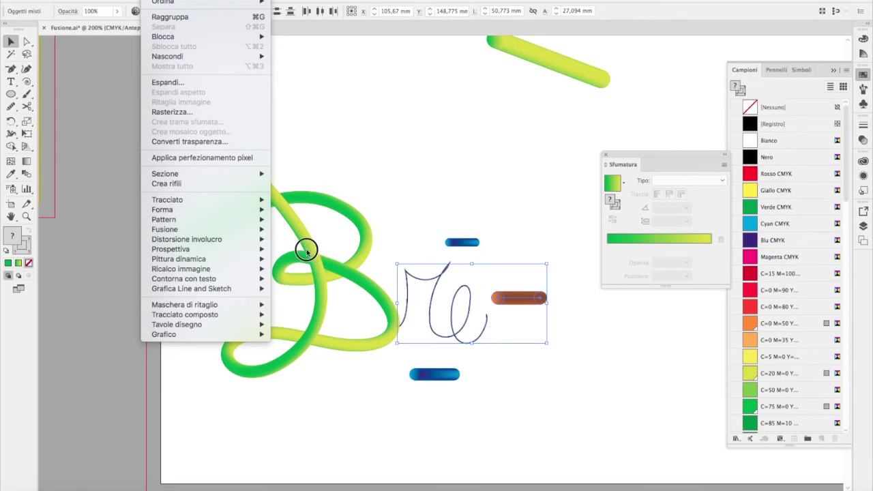
{"action": "mouse_move", "coordinate": [165, 229]}
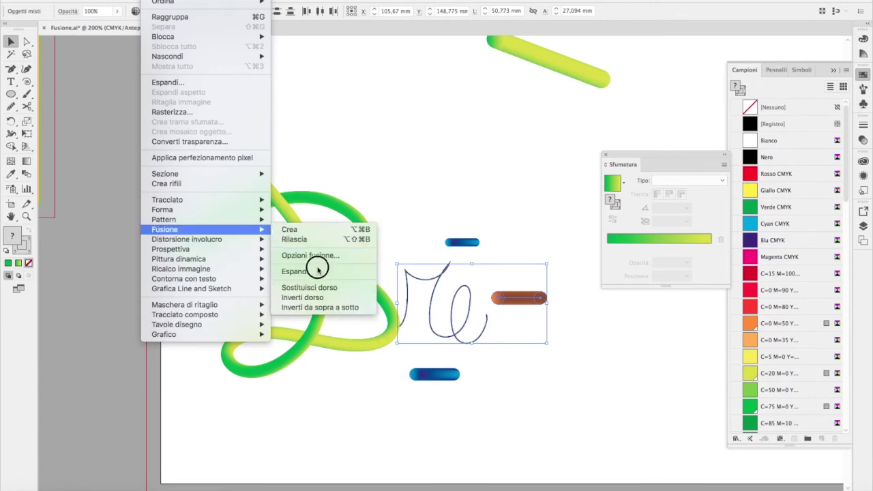
Step: Use Replace Spine to blend the brown capsule along 're' as an orange tube, then reselect it
{"action": "left_click", "coordinate": [309, 287]}
{"action": "left_click", "coordinate": [535, 301]}
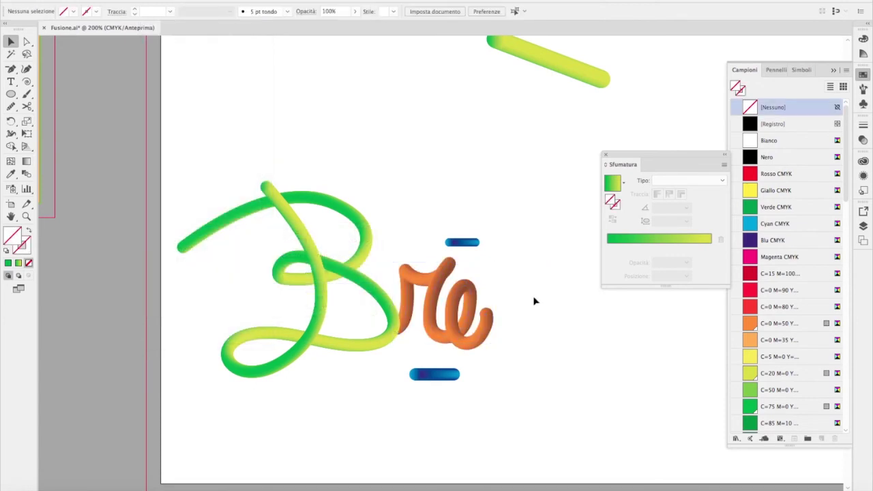
{"action": "left_click", "coordinate": [475, 272]}
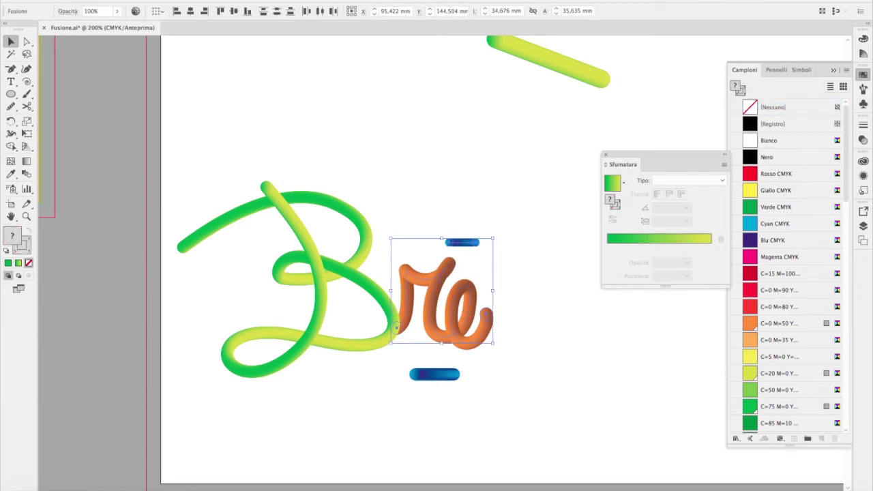
{"action": "left_click", "coordinate": [163, 0]}
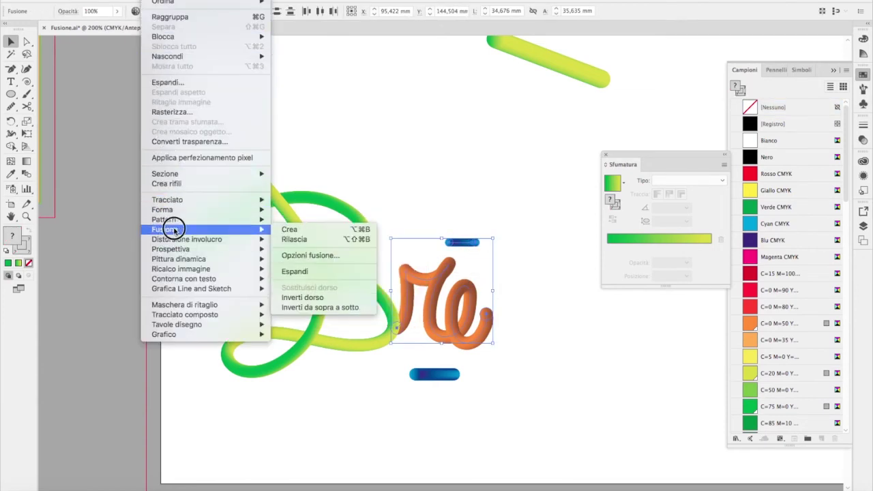
{"action": "left_click", "coordinate": [334, 137]}
{"action": "left_click", "coordinate": [430, 229]}
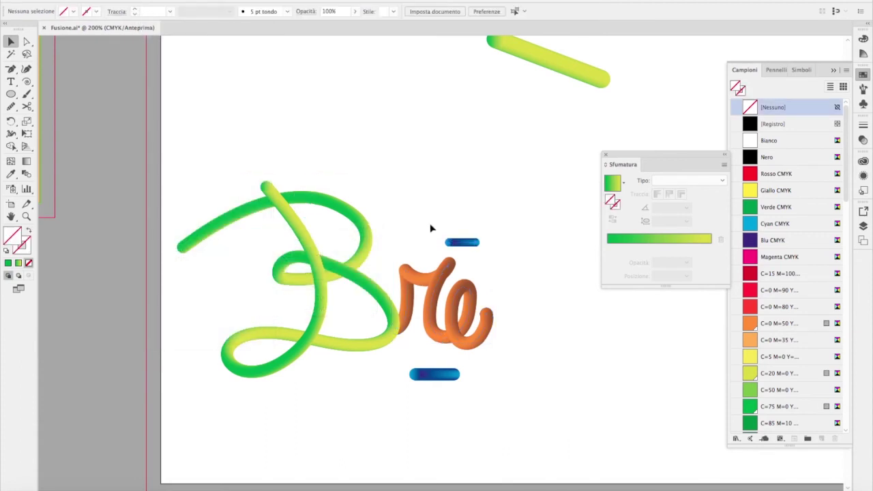
{"action": "left_click", "coordinate": [441, 287]}
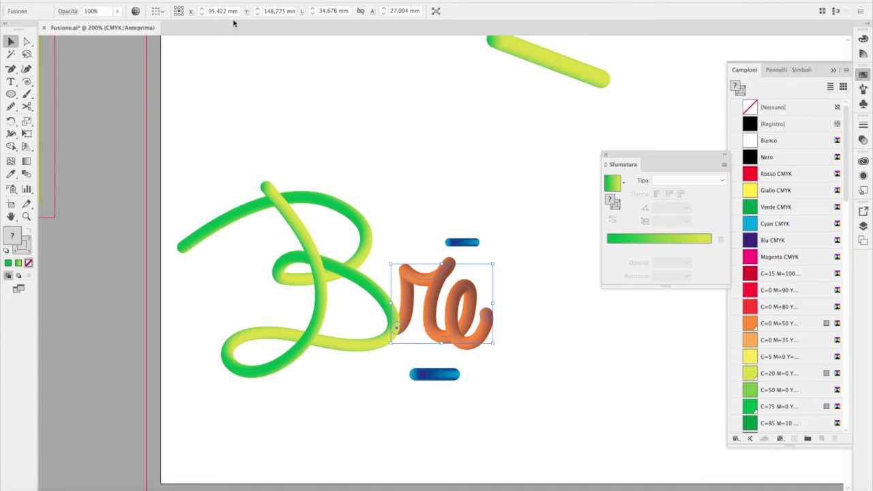
{"action": "left_click", "coordinate": [161, 4]}
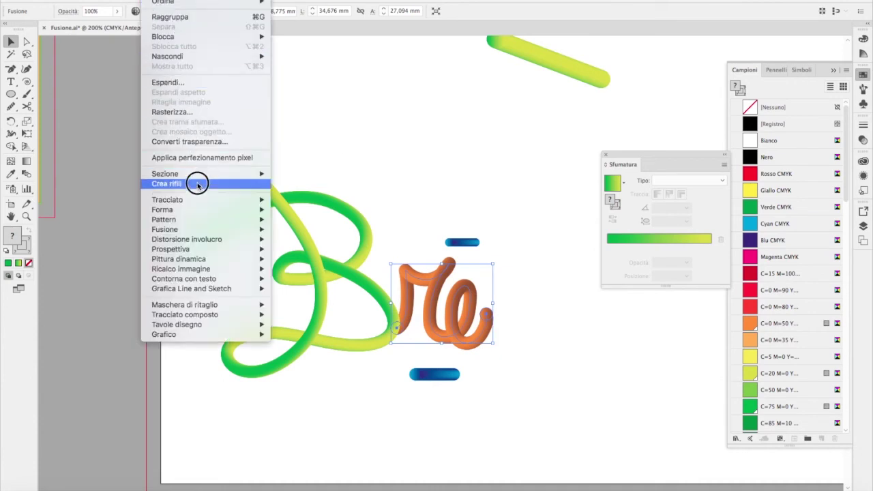
{"action": "mouse_move", "coordinate": [164, 229]}
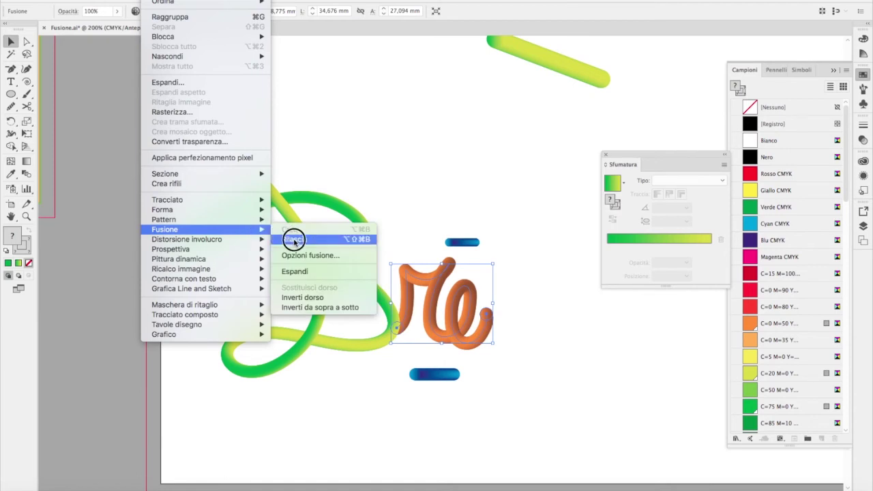
Step: Release the orange blend, move the leftover ellipse to the B's end, and select 're' with the blue capsule
{"action": "left_click", "coordinate": [293, 240]}
{"action": "left_click", "coordinate": [472, 180]}
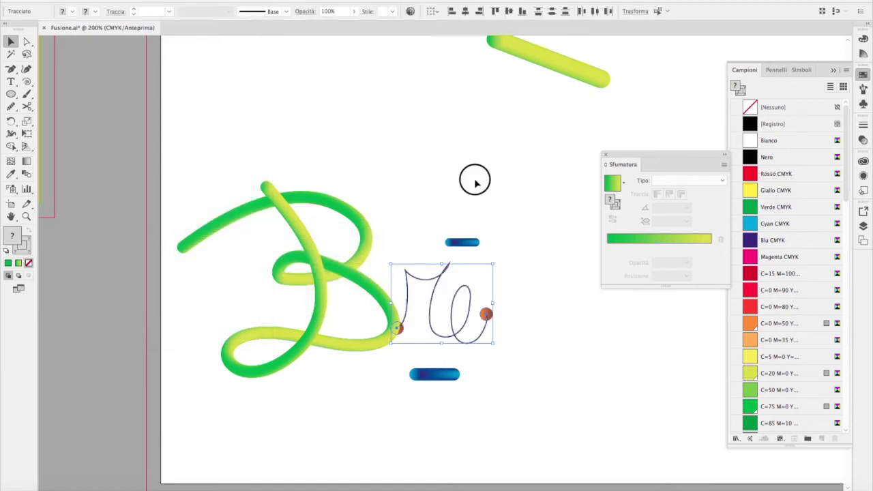
{"action": "left_click", "coordinate": [488, 315]}
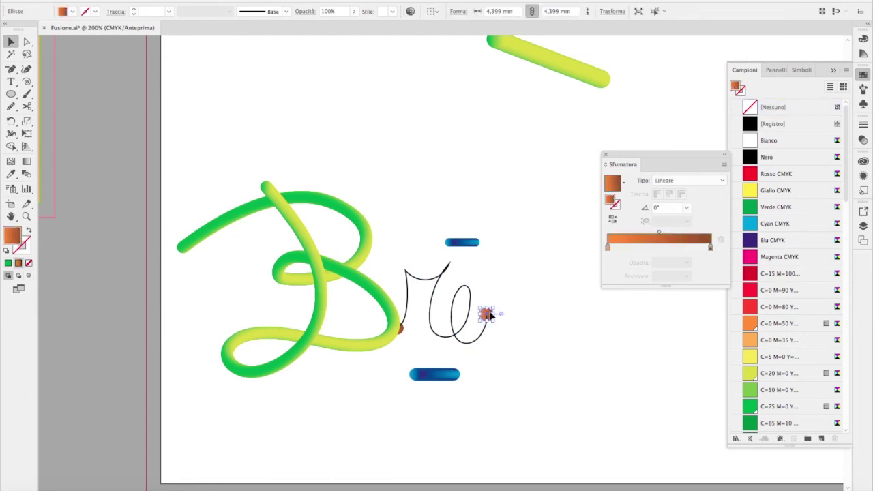
{"action": "left_click_drag", "start_coordinate": [489, 315], "coordinate": [402, 329]}
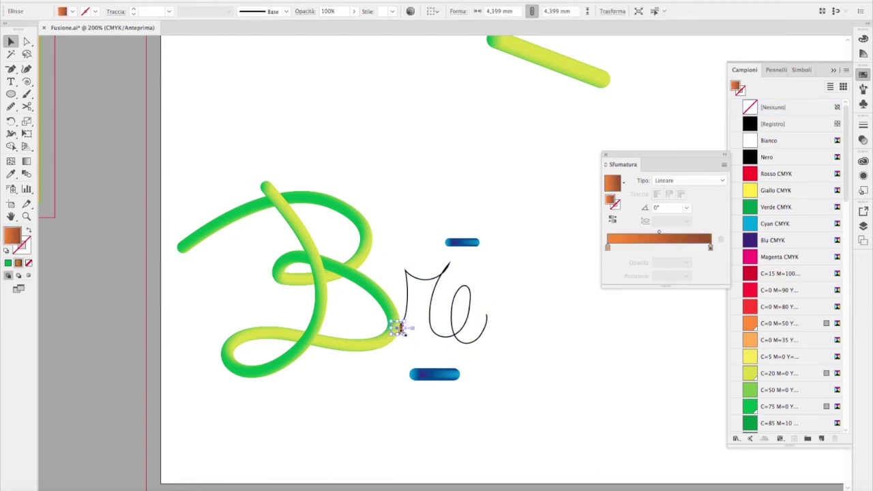
{"action": "left_click", "coordinate": [418, 327]}
{"action": "left_click_drag", "start_coordinate": [415, 228], "coordinate": [484, 287]}
{"action": "left_click", "coordinate": [160, 1]}
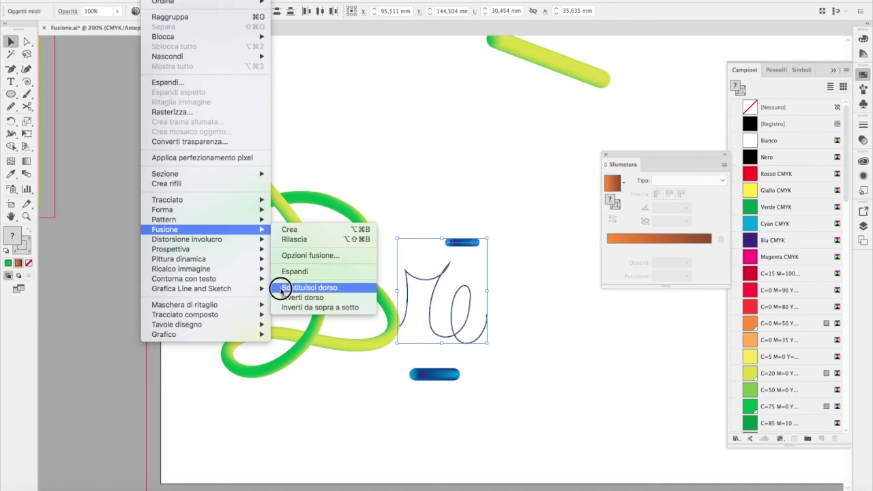
Step: Use Replace Spine so the blue capsule blend follows 're', completing a blue tube spelling 'Bre'
{"action": "left_click", "coordinate": [336, 290]}
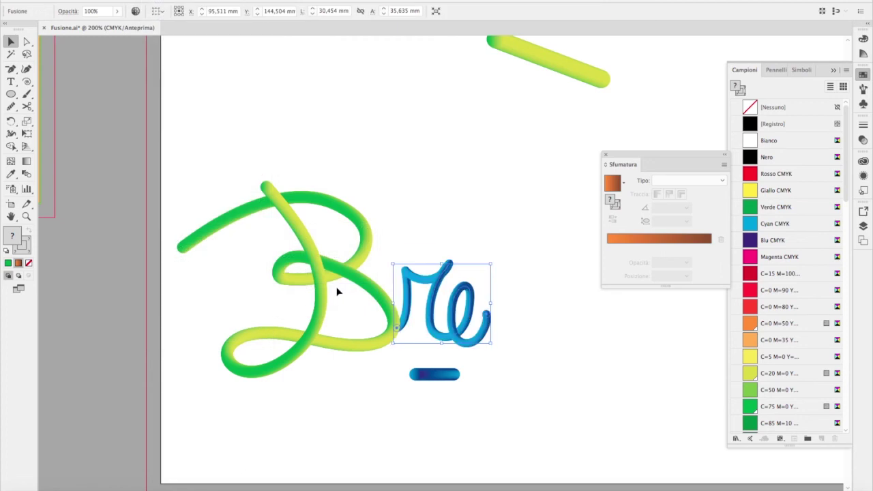
{"action": "left_click", "coordinate": [488, 223]}
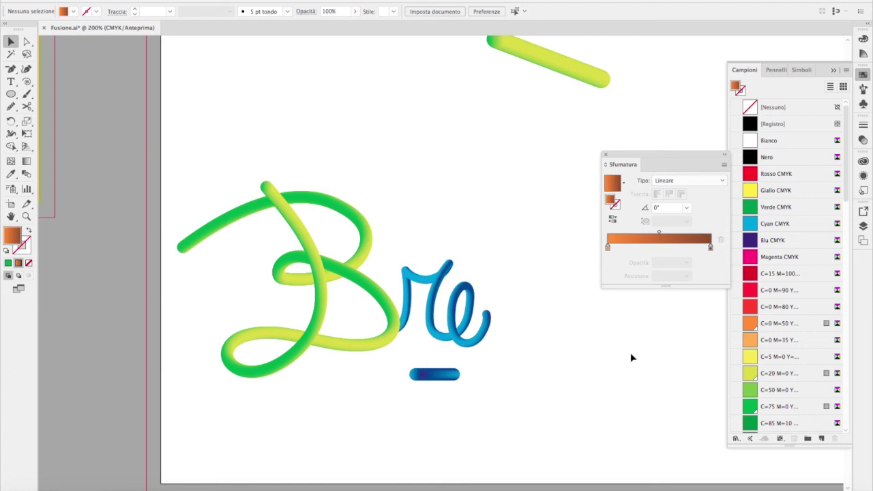
{"action": "left_click", "coordinate": [273, 486]}
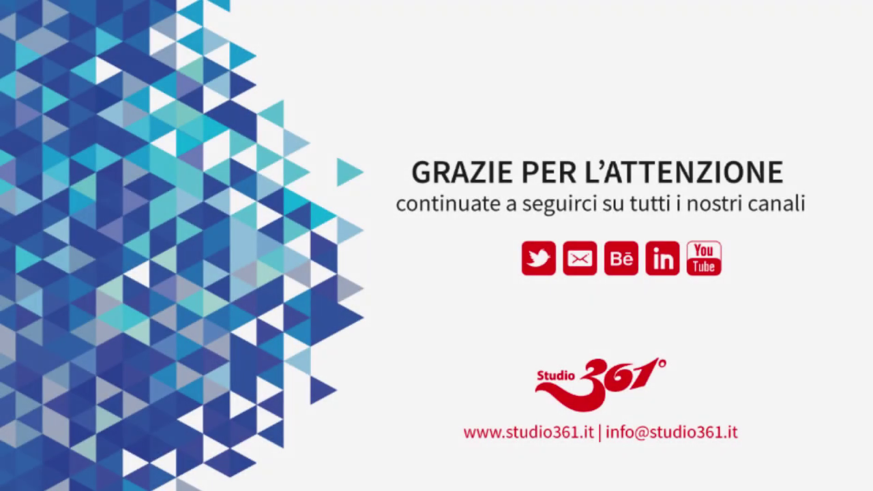